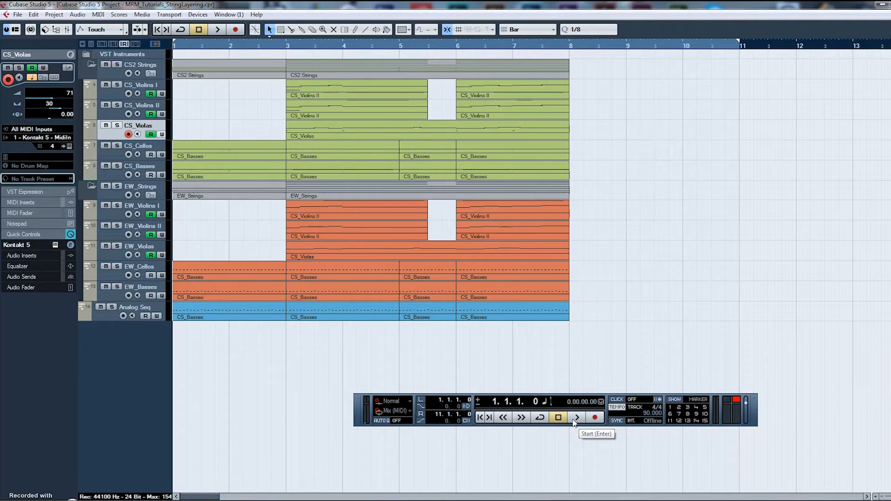
# - Play the full string arrangement from bar 1 through bar 8 and stop playback
pyautogui.click(575, 418)
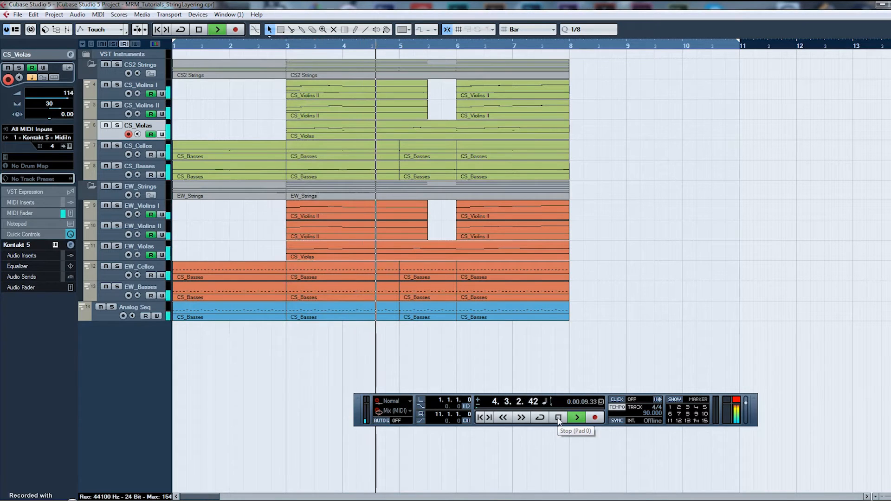
pyautogui.click(552, 419)
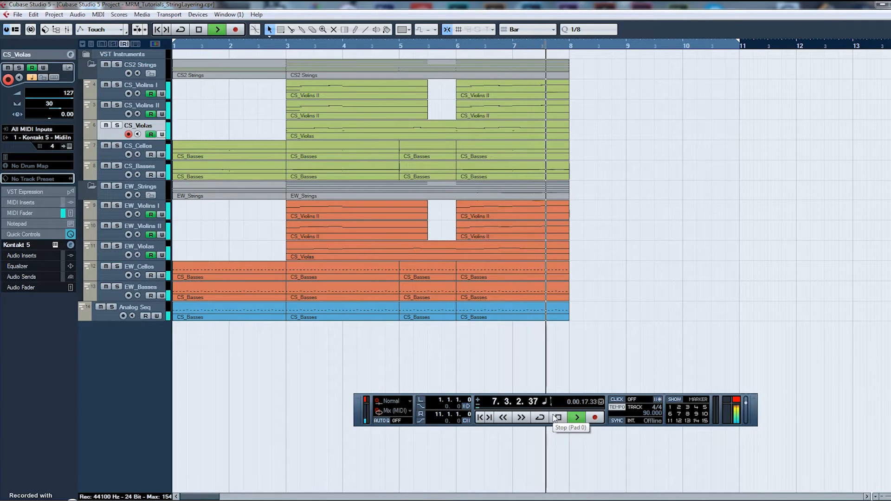
pyautogui.click(556, 418)
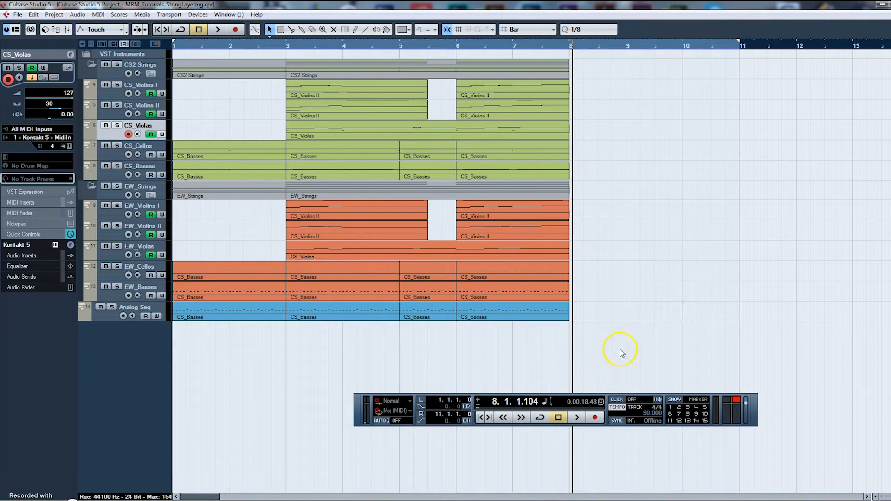
# - Return to the project start and move all parts beginning at bar 3 on every track to bar 6
pyautogui.click(480, 418)
pyautogui.moveTo(588, 354); pyautogui.dragTo(302, 91)
pyautogui.moveTo(302, 91); pyautogui.dragTo(457, 93)
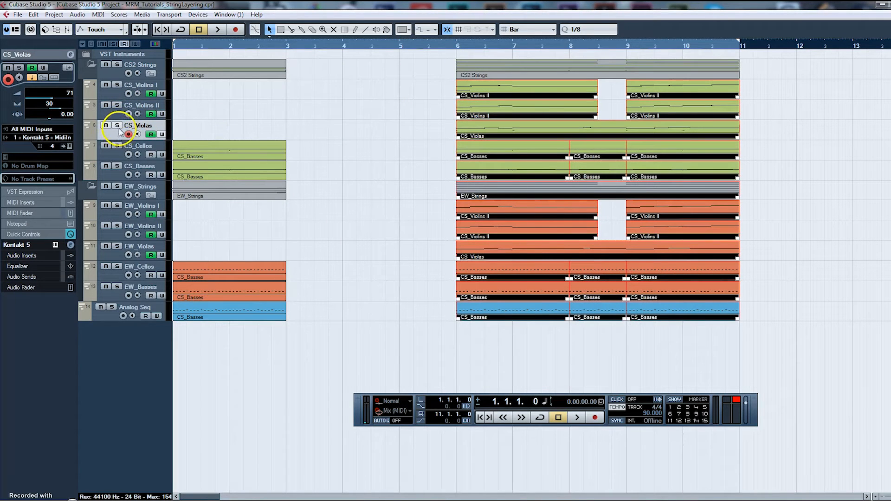
# - Solo CS_Cellos and CS_Basses and play their opening two bars
pyautogui.click(117, 146)
pyautogui.click(117, 167)
pyautogui.press('space')
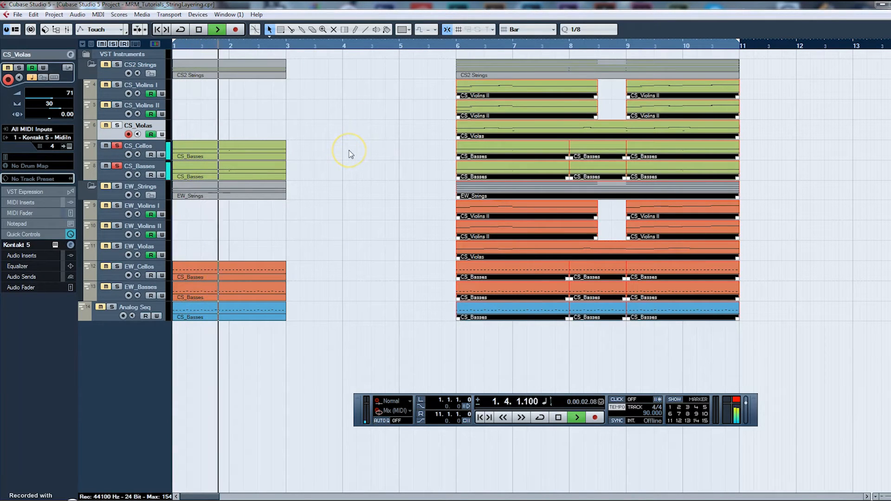
pyautogui.click(117, 146)
pyautogui.press('space')
# - Switch the solo from the CS cellos and basses to EW_Cellos and EW_Basses and play the opening two bars
pyautogui.click(117, 267)
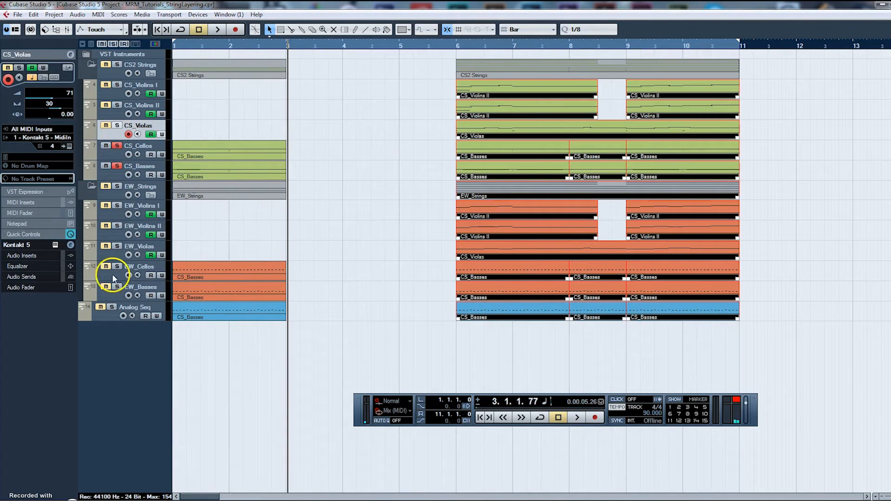
pyautogui.click(117, 287)
pyautogui.click(116, 146)
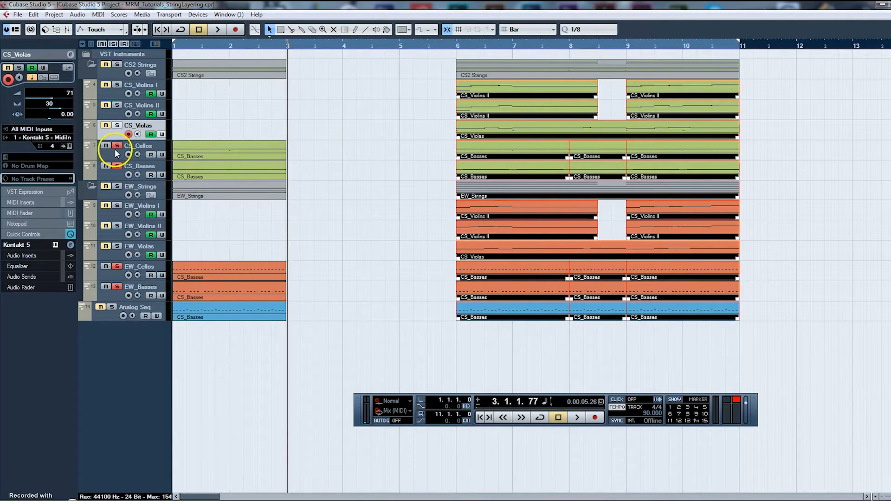
pyautogui.click(117, 167)
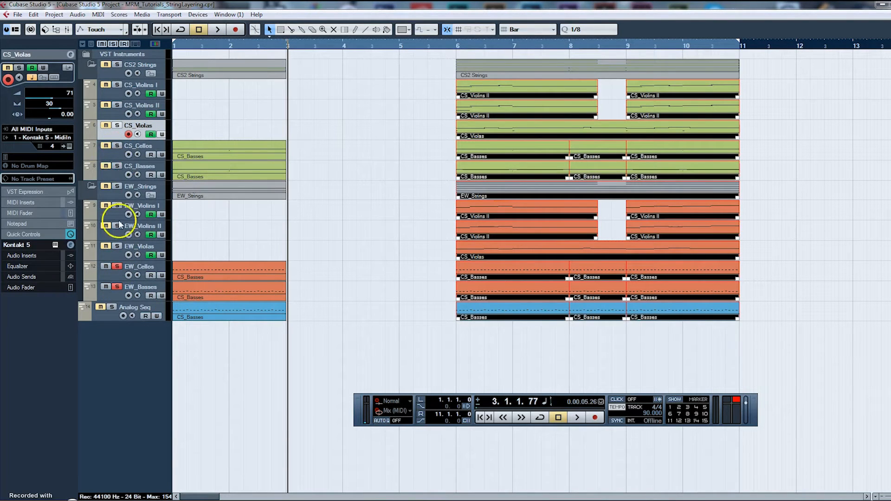
pyautogui.click(117, 296)
pyautogui.press('Home')
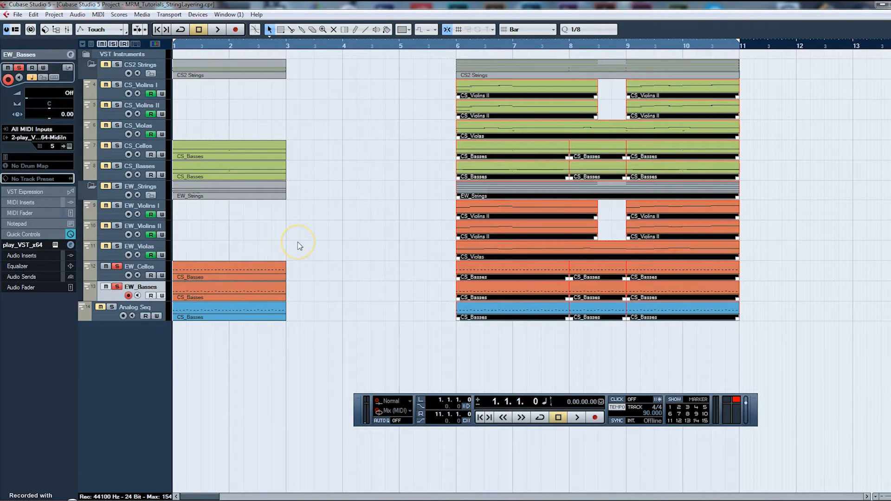
pyautogui.press('space')
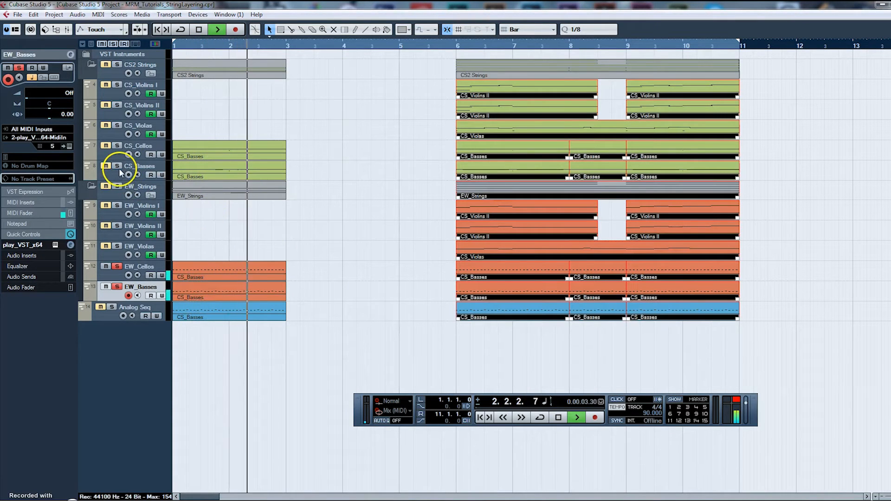
pyautogui.press('space')
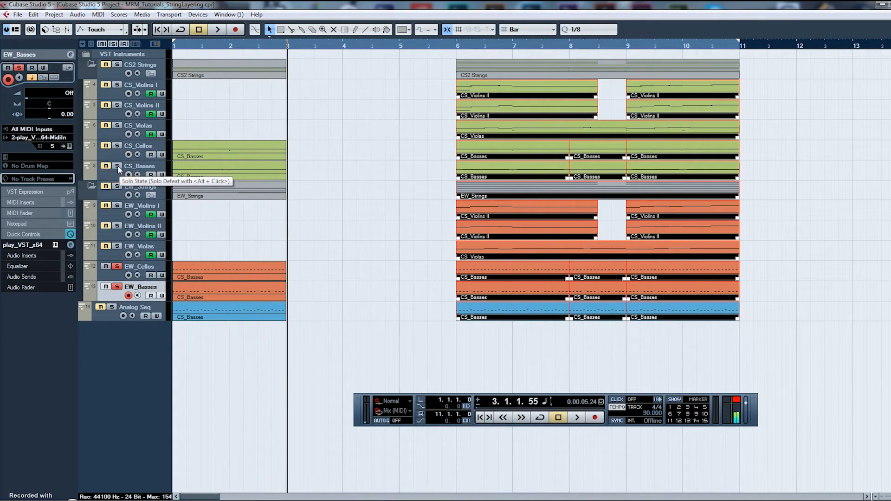
# - Add CS_Basses and CS_Cellos to the solo, play the layered low strings from bar 1, and return to the start
pyautogui.click(118, 166)
pyautogui.click(117, 146)
pyautogui.press('Home')
pyautogui.press('space')
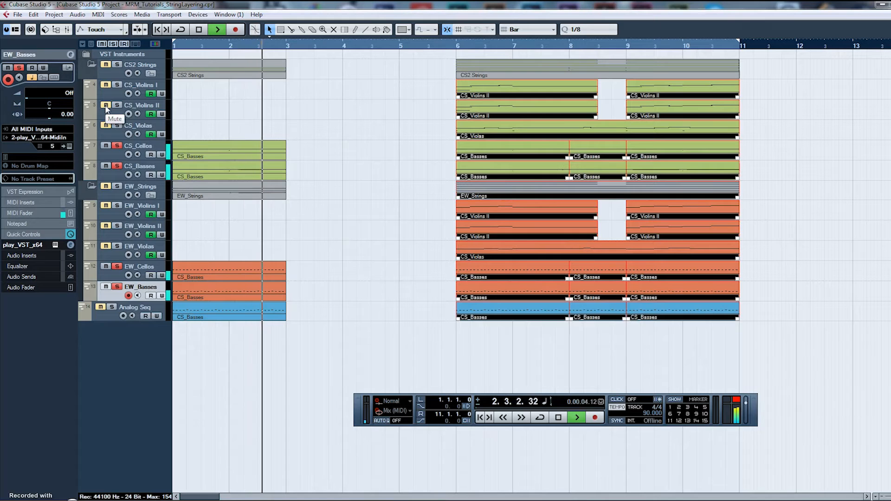
pyautogui.press('space')
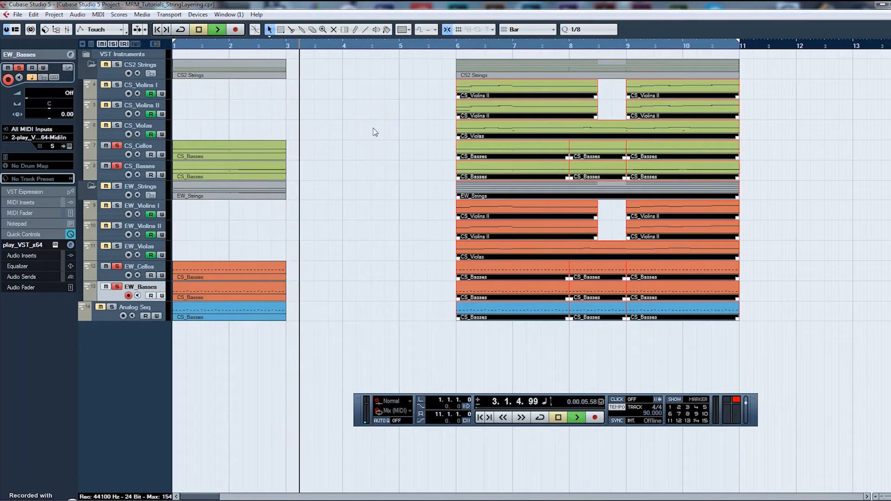
pyautogui.press('space')
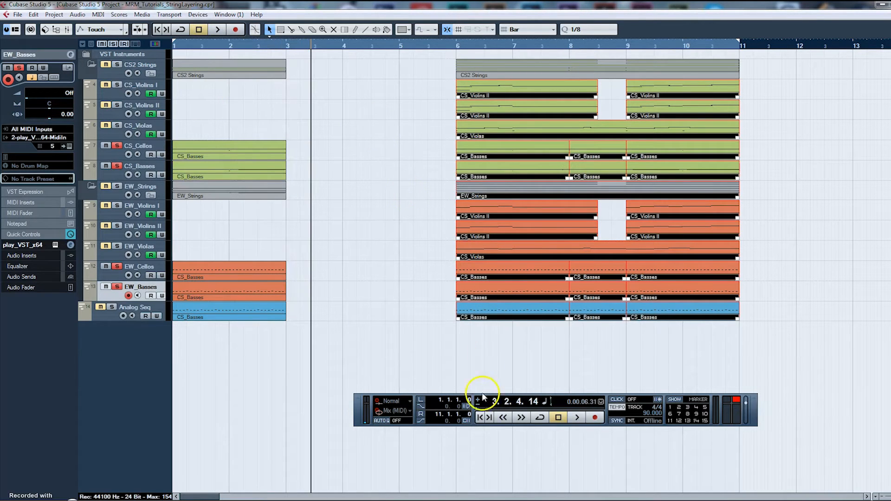
pyautogui.click(480, 417)
# - Add the Analog Seq track to the soloed low strings and play the combined layers from bar 1
pyautogui.click(113, 307)
pyautogui.click(208, 47)
pyautogui.click(175, 45)
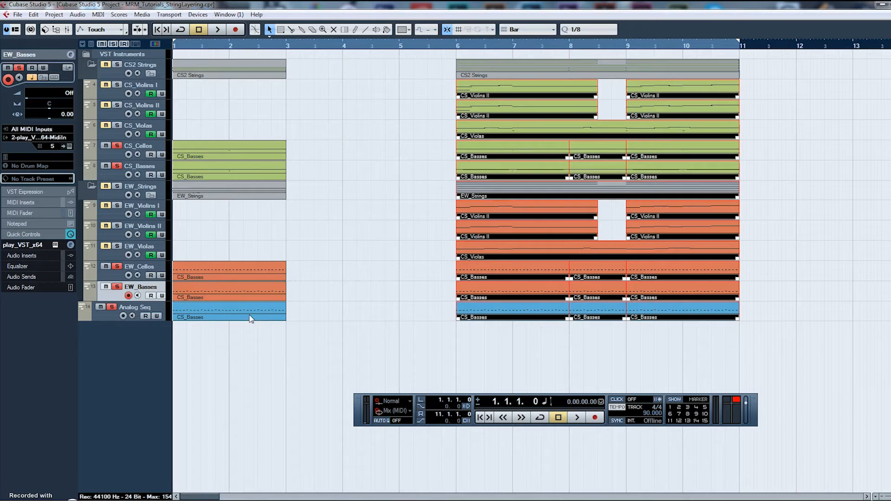
pyautogui.click(358, 274)
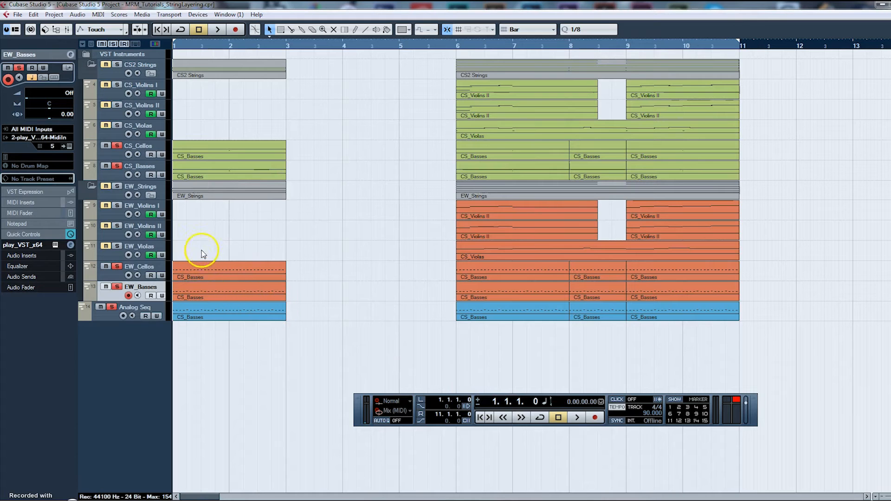
pyautogui.press('space')
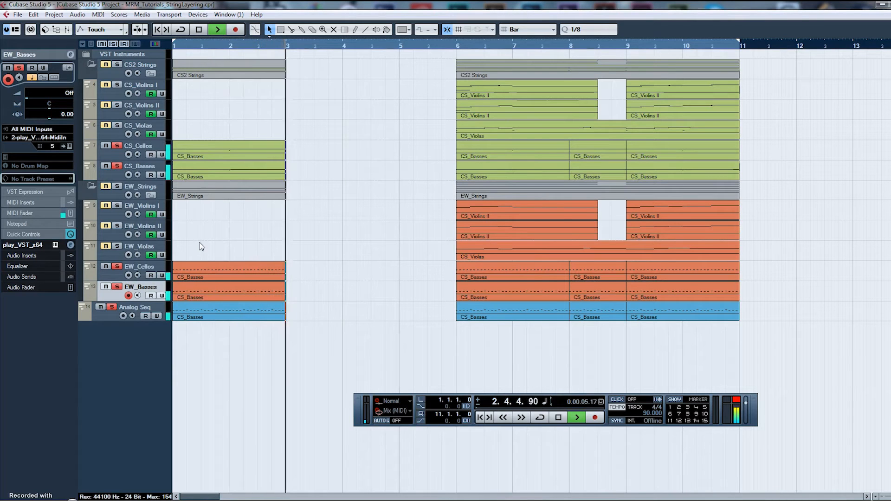
pyautogui.press('space')
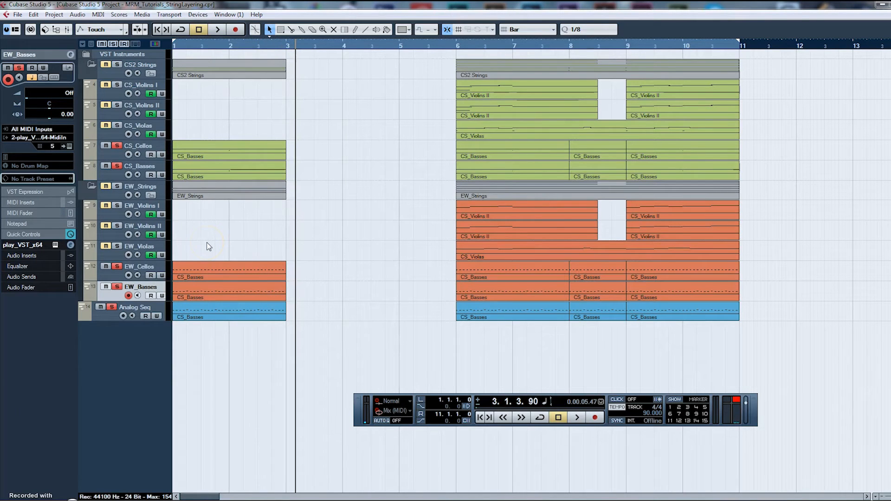
# - Move the playhead to bar 6 and clear the solo on the CS and EW cellos and basses and Analog Seq
pyautogui.click(456, 43)
pyautogui.click(116, 146)
pyautogui.click(116, 165)
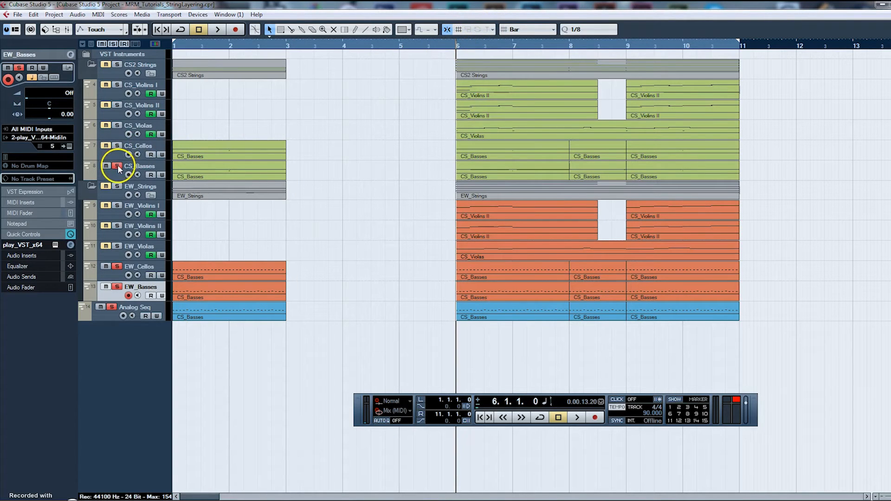
pyautogui.click(117, 266)
pyautogui.click(117, 287)
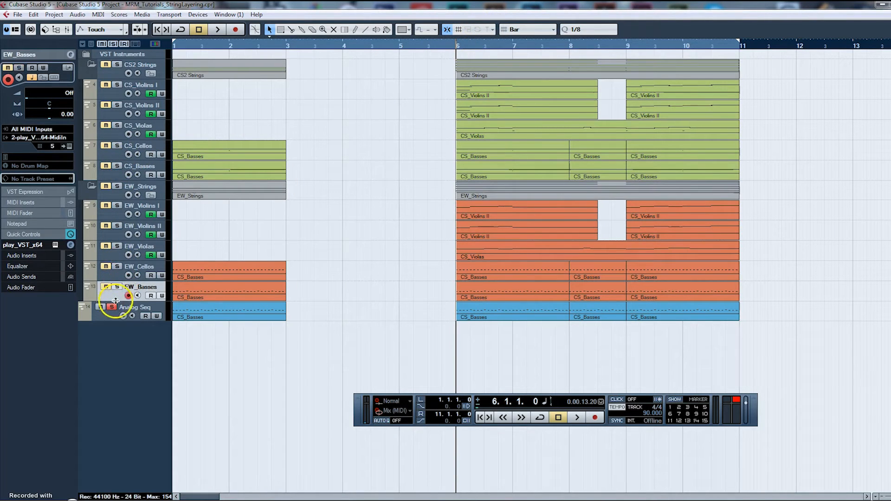
pyautogui.click(112, 307)
# - Solo and select CS_Violins I and CS_Violins II, and play them from bar 6 to bar 11
pyautogui.click(116, 84)
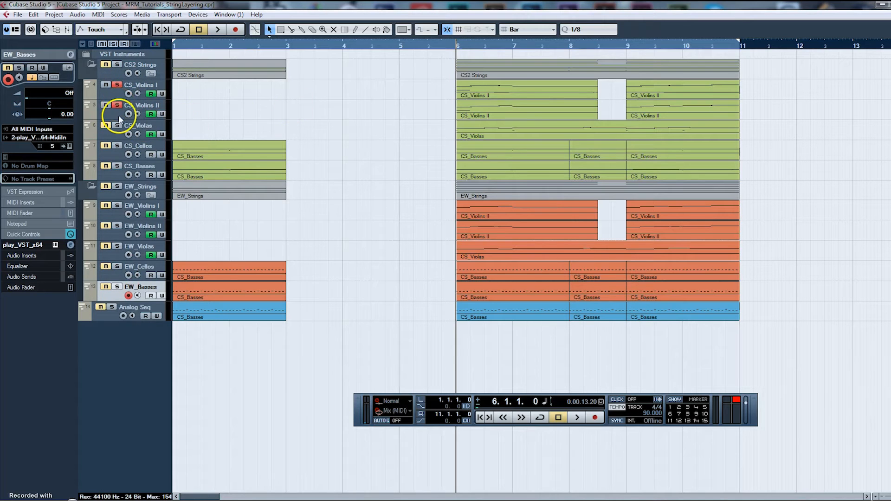
pyautogui.click(119, 115)
pyautogui.keyDown('ctrl'); pyautogui.click(116, 95); pyautogui.keyUp('ctrl')
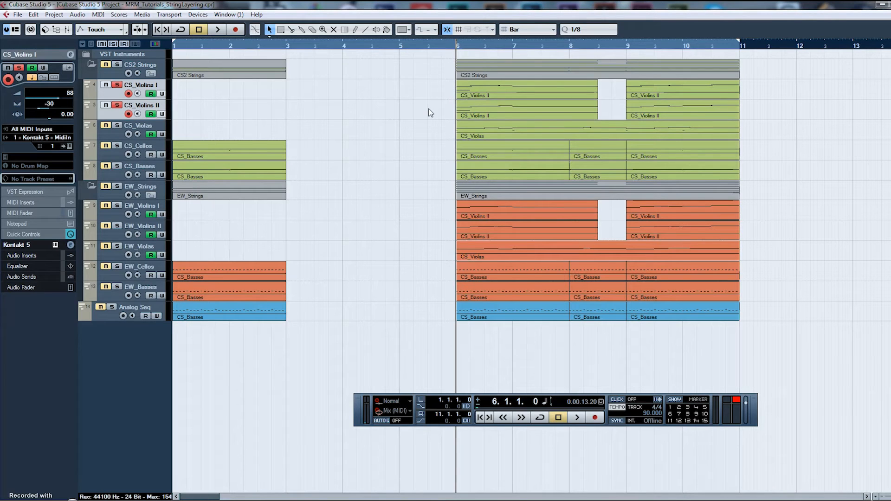
pyautogui.click(475, 111)
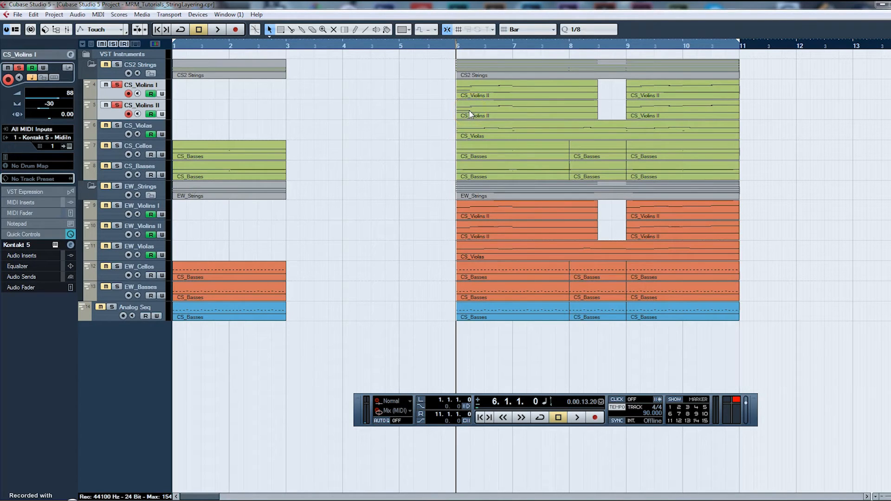
pyautogui.press('space')
pyautogui.press('space')
pyautogui.press('space')
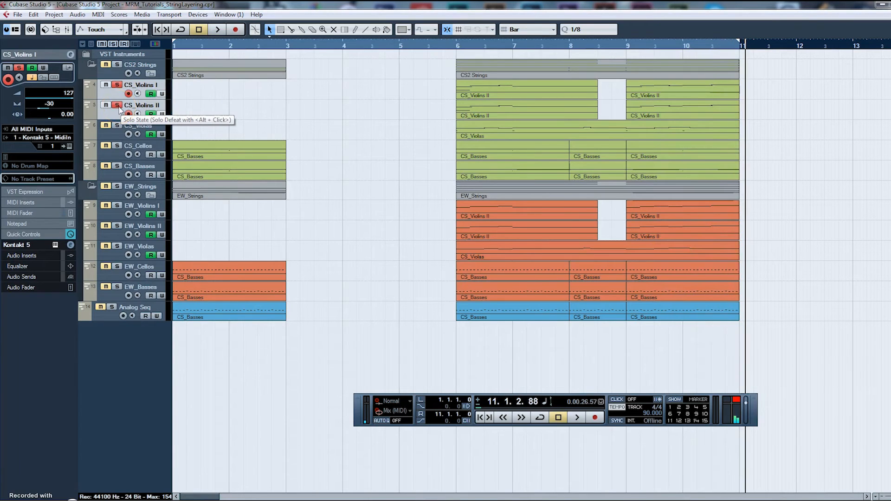
# - Solo CS_Violas in place of the CS violins and play the part from bar 6 to bar 11
pyautogui.click(119, 107)
pyautogui.click(118, 126)
pyautogui.click(454, 47)
pyautogui.press('space')
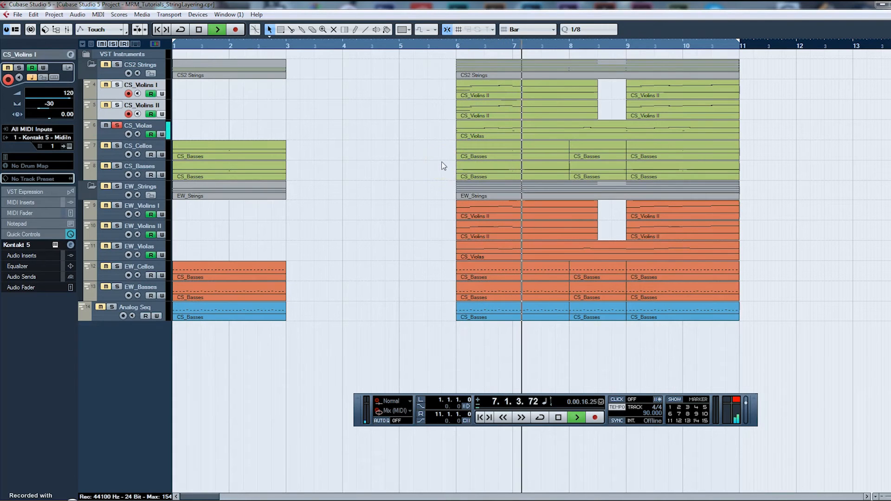
pyautogui.click(122, 136)
pyautogui.click(395, 128)
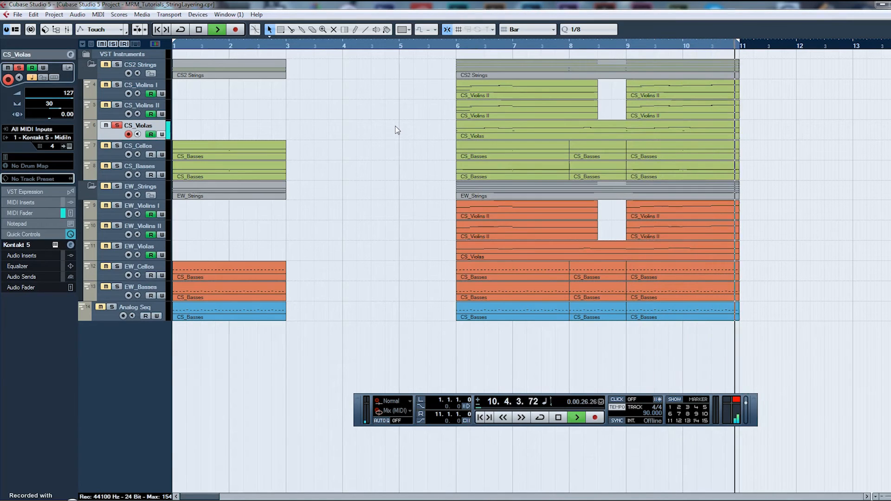
pyautogui.press('space')
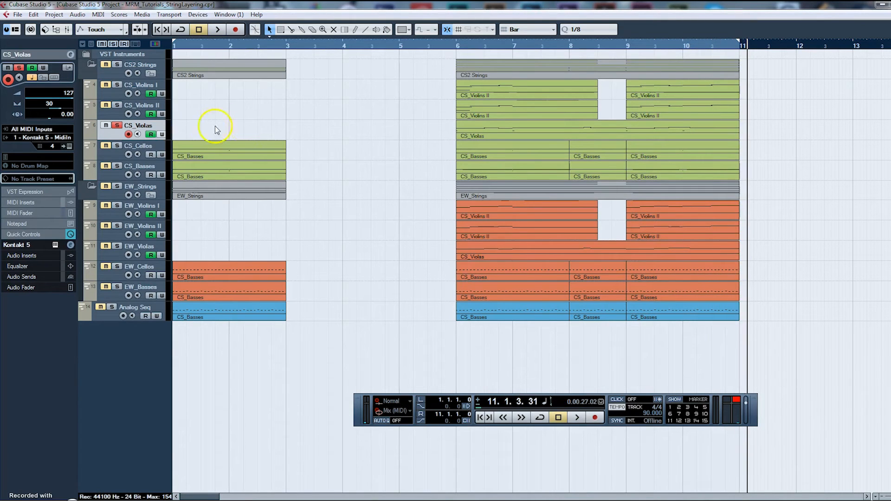
# - Replace the CS_Violas solo with Violins I and II of both CS and EW, and play them from bar 6
pyautogui.click(117, 125)
pyautogui.click(117, 105)
pyautogui.click(117, 85)
pyautogui.click(117, 226)
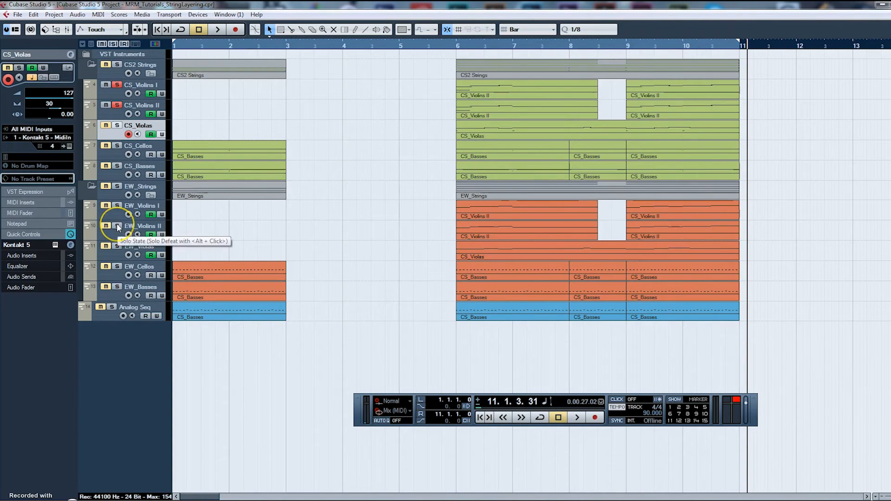
pyautogui.click(117, 206)
pyautogui.click(454, 42)
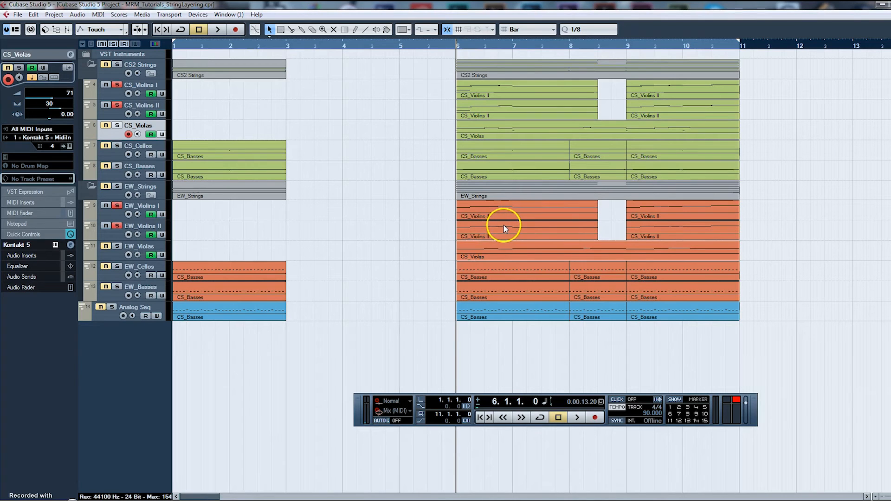
pyautogui.press('space')
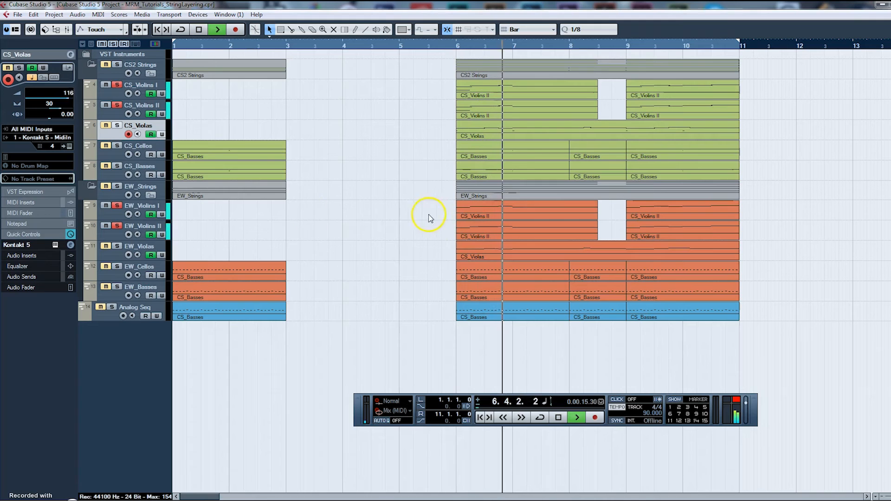
# - Select the four CS and EW violin tracks together and clear their solo
pyautogui.click(108, 212)
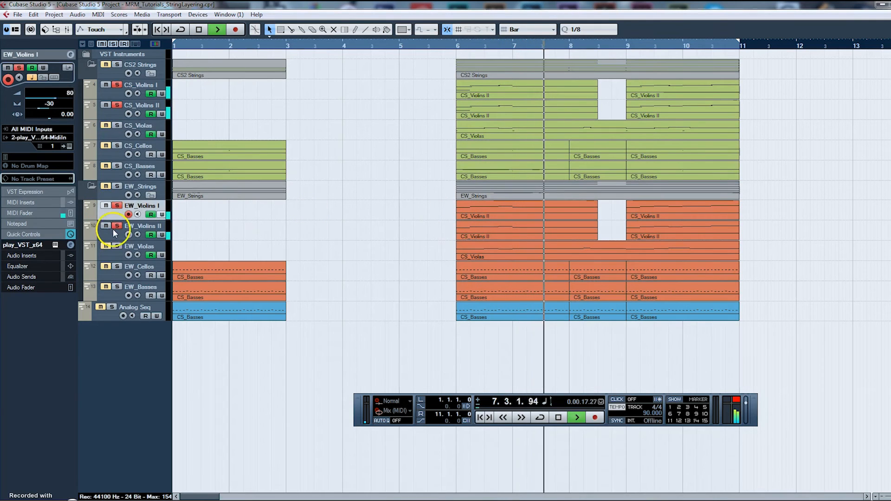
pyautogui.keyDown('ctrl'); pyautogui.click(113, 230); pyautogui.keyUp('ctrl')
pyautogui.keyDown('ctrl'); pyautogui.click(124, 110); pyautogui.keyUp('ctrl')
pyautogui.keyDown('ctrl'); pyautogui.click(119, 88); pyautogui.keyUp('ctrl')
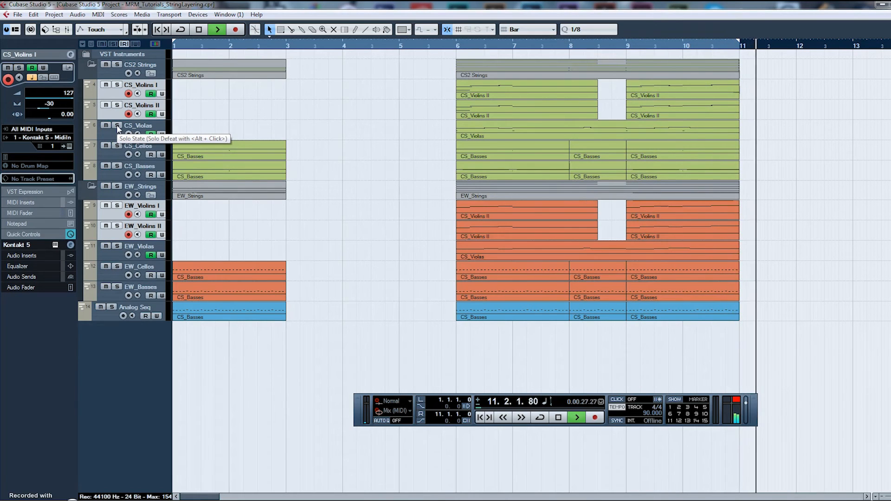
# - Solo CS_Violas and EW_Violas and play the layered violas from bar 6 to bar 11
pyautogui.keyDown('ctrl'); pyautogui.click(118, 126); pyautogui.keyUp('ctrl')
pyautogui.click(117, 246)
pyautogui.press('space')
pyautogui.click(457, 45)
pyautogui.press('space')
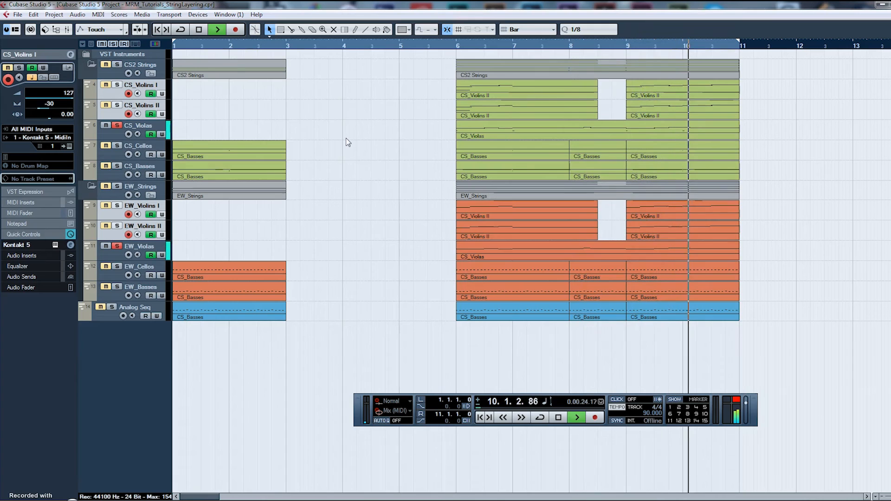
pyautogui.press('space')
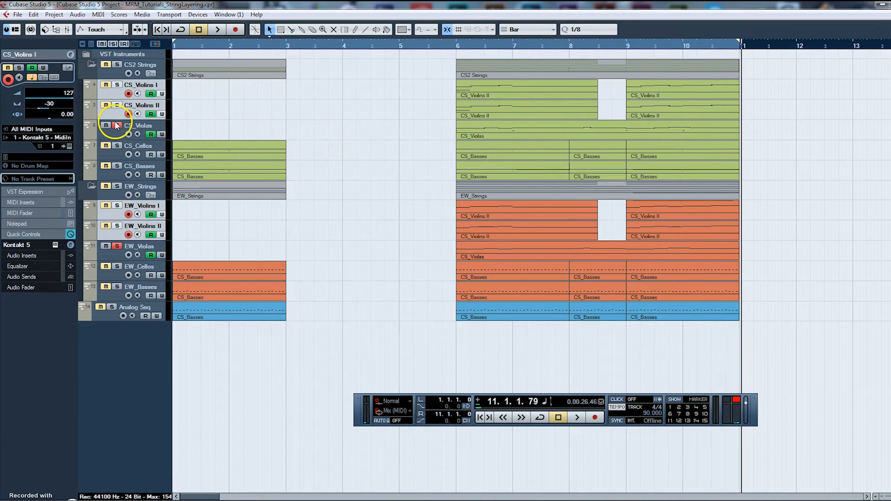
# - Clear the solo on both viola tracks and select the CS_Violins I track
pyautogui.click(118, 247)
pyautogui.click(99, 89)
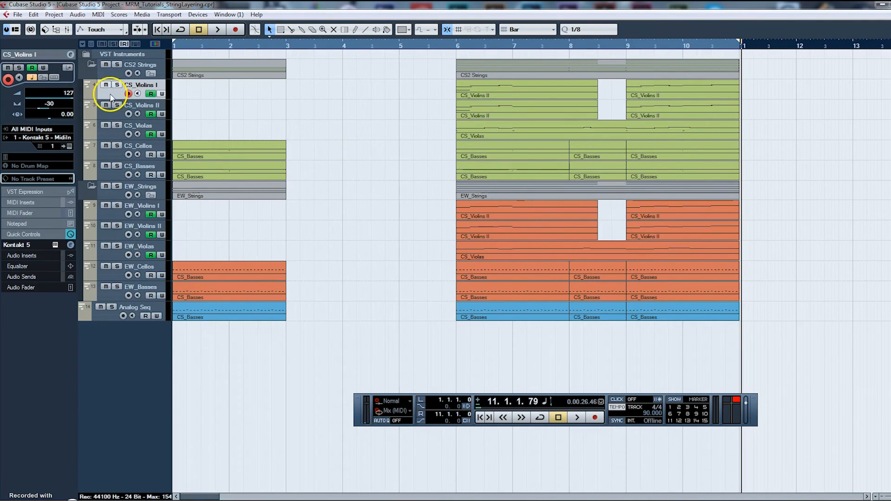
# - Select every part from bar 6 to bar 11 on all string and synth tracks, move them to start at bar 3, and deselect them
pyautogui.moveTo(407, 70); pyautogui.dragTo(775, 370)
pyautogui.moveTo(517, 66); pyautogui.dragTo(362, 74)
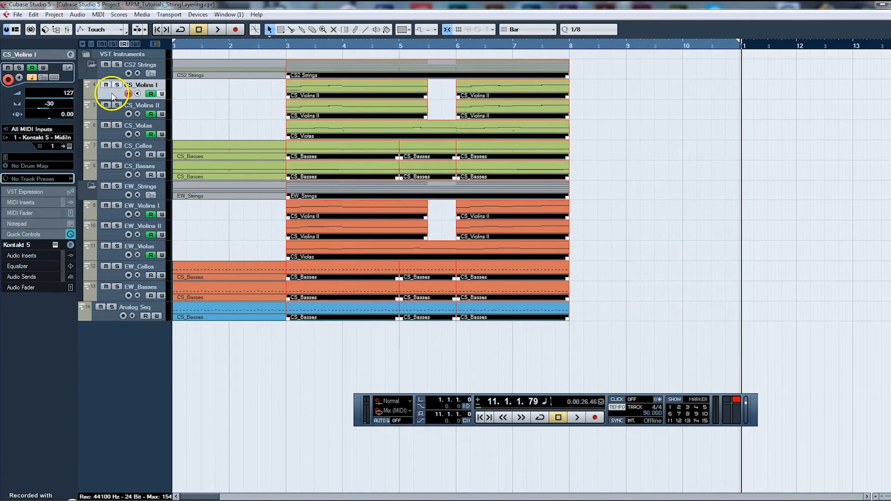
pyautogui.click(213, 99)
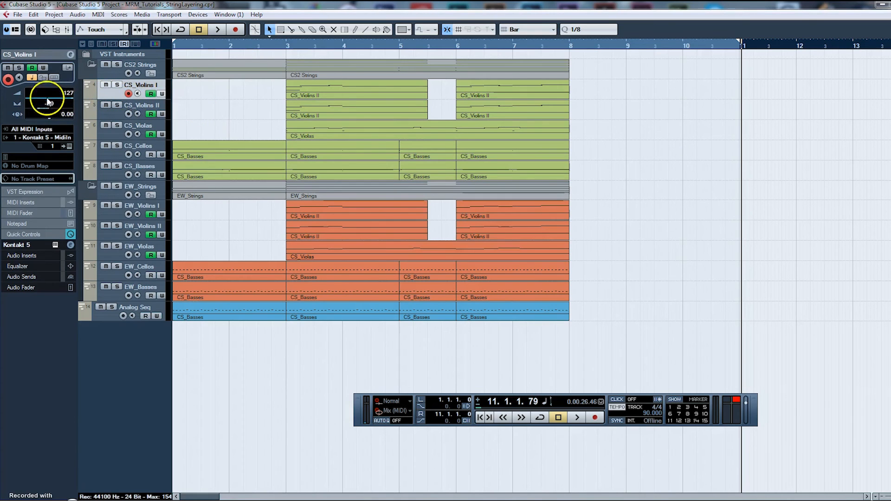
# - Check the pan settings of the CS_Violas and CS_Cellos tracks and return to the CS_Violins I track
pyautogui.click(112, 134)
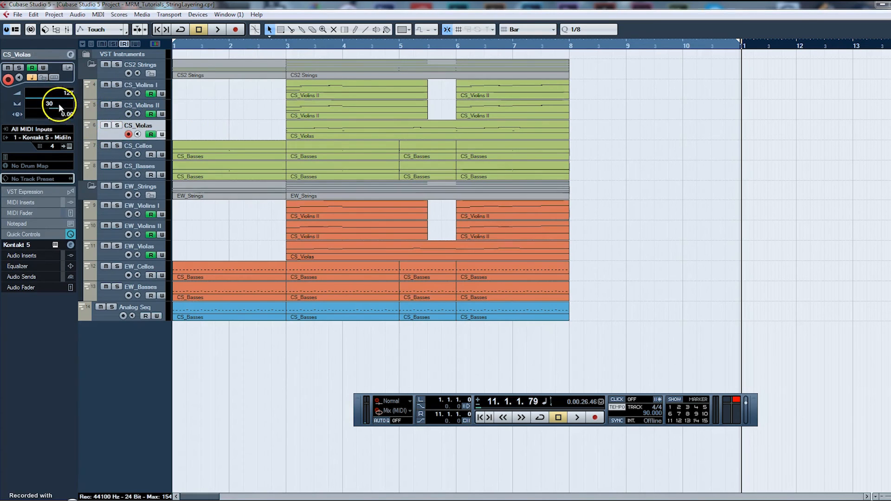
pyautogui.click(107, 157)
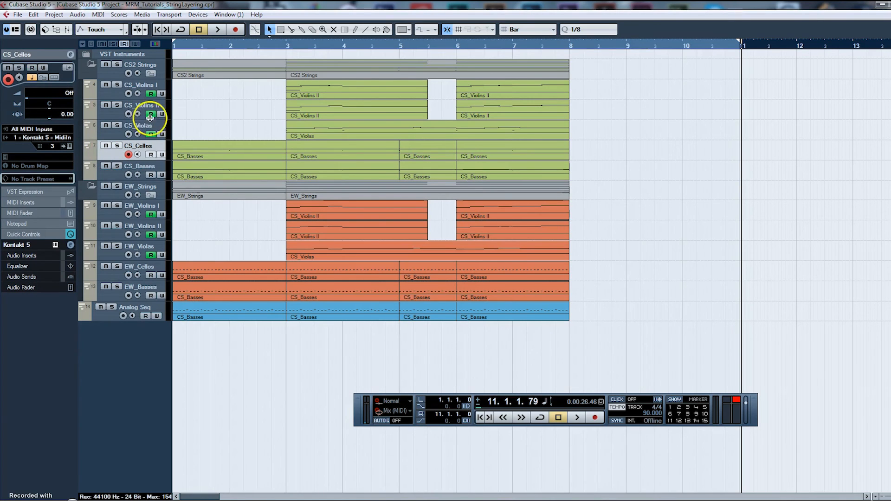
pyautogui.click(88, 95)
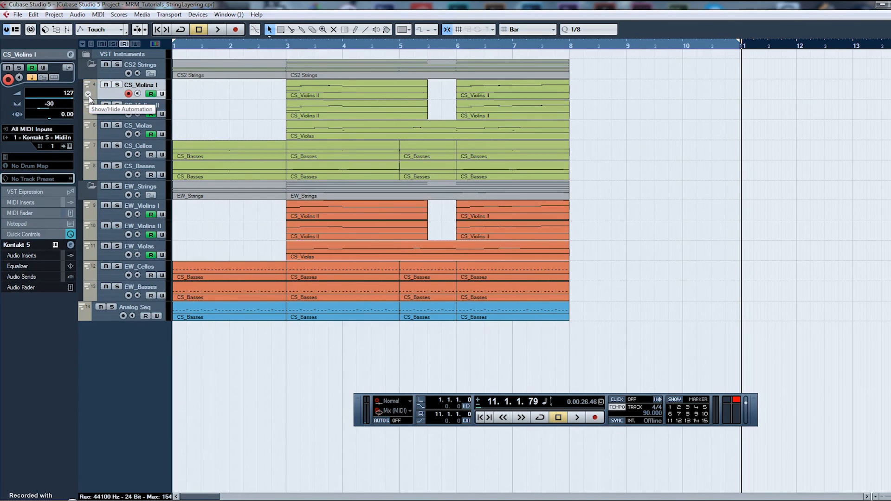
# - Show the volume automation of CS_Violins I, CS_Violas, EW_Violas and EW_Violins II to examine their curves
pyautogui.click(89, 96)
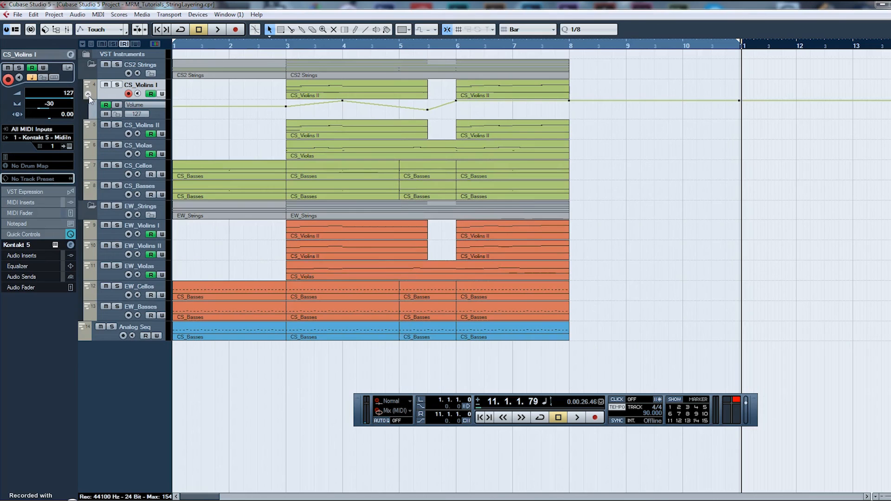
pyautogui.click(159, 113)
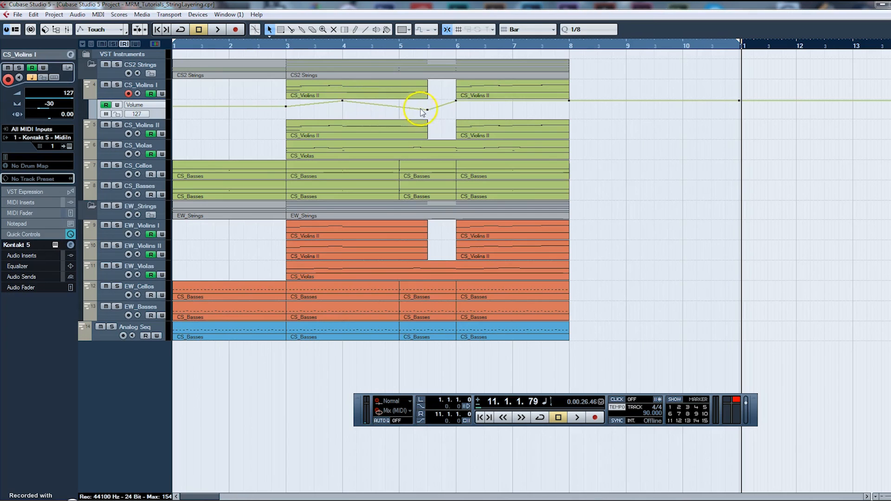
pyautogui.click(89, 156)
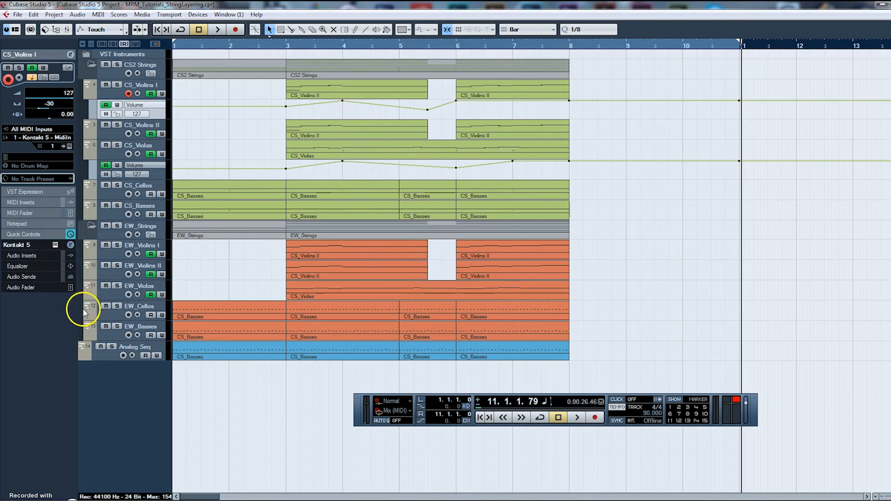
pyautogui.click(82, 296)
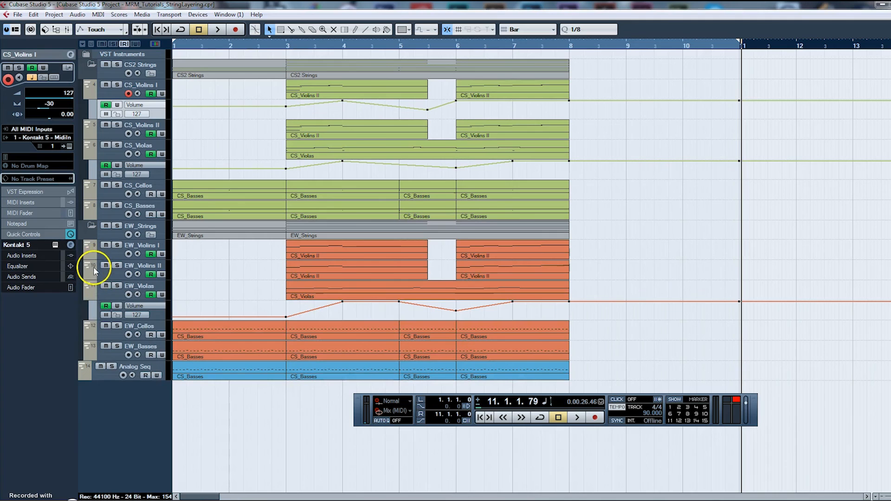
pyautogui.click(89, 276)
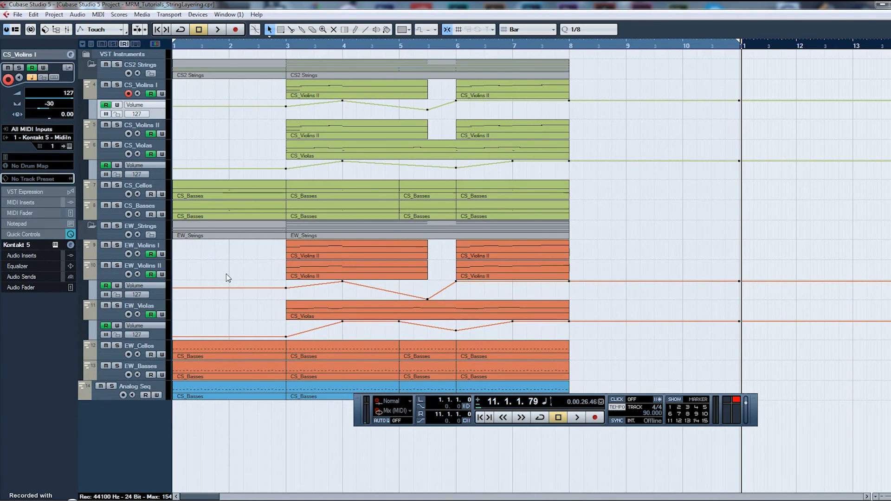
# - Hide the volume automation of EW_Violins II, EW_Violas, CS_Violas and CS_Violins I, and reselect the CS_Violins I track
pyautogui.click(161, 275)
pyautogui.click(89, 275)
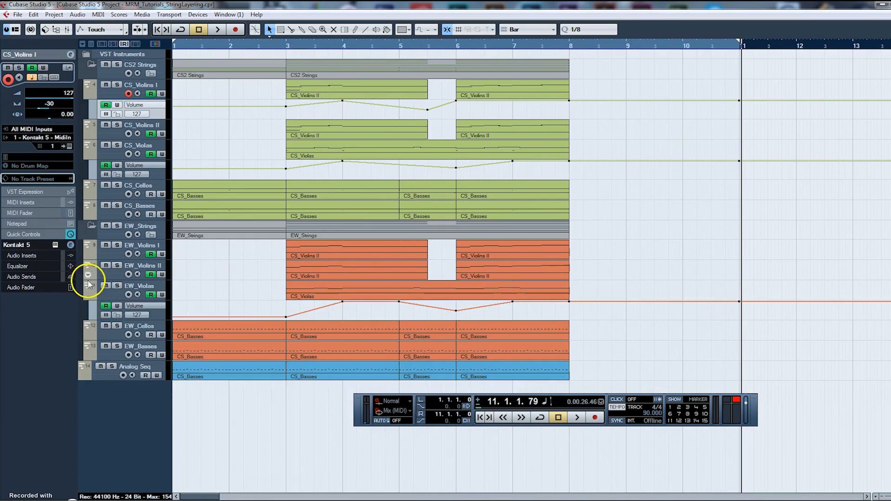
pyautogui.click(89, 294)
pyautogui.click(89, 155)
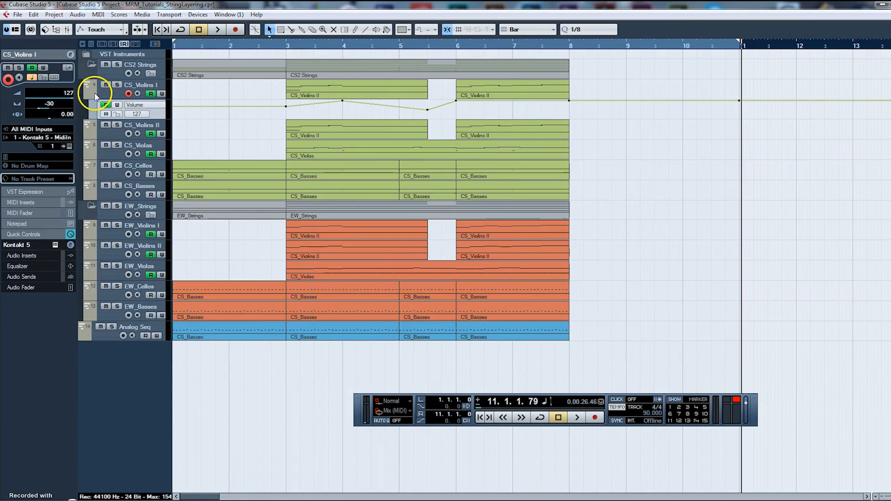
pyautogui.click(88, 94)
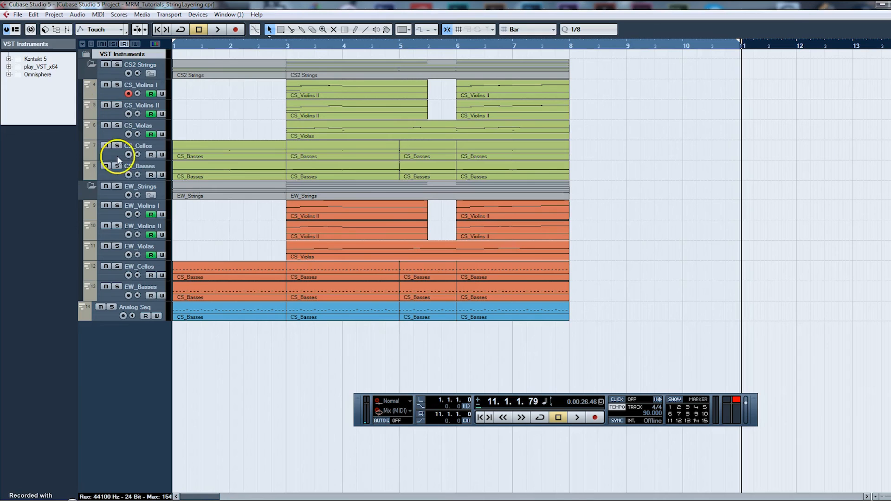
pyautogui.click(113, 88)
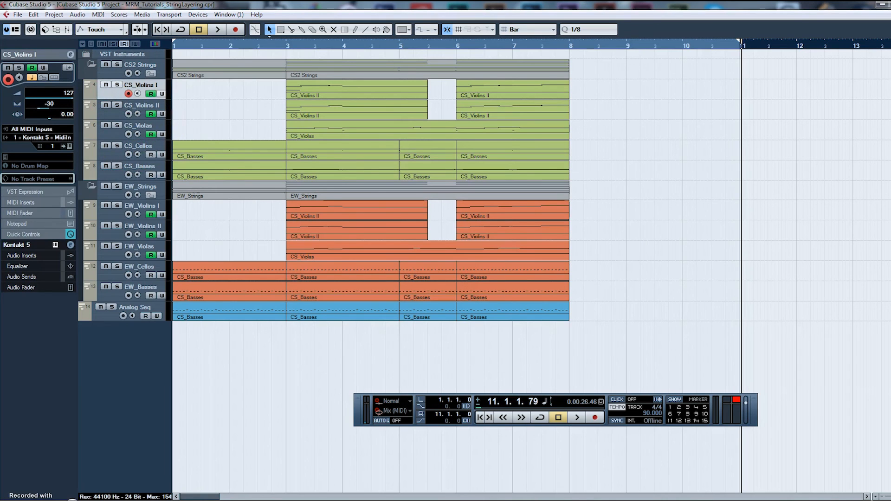